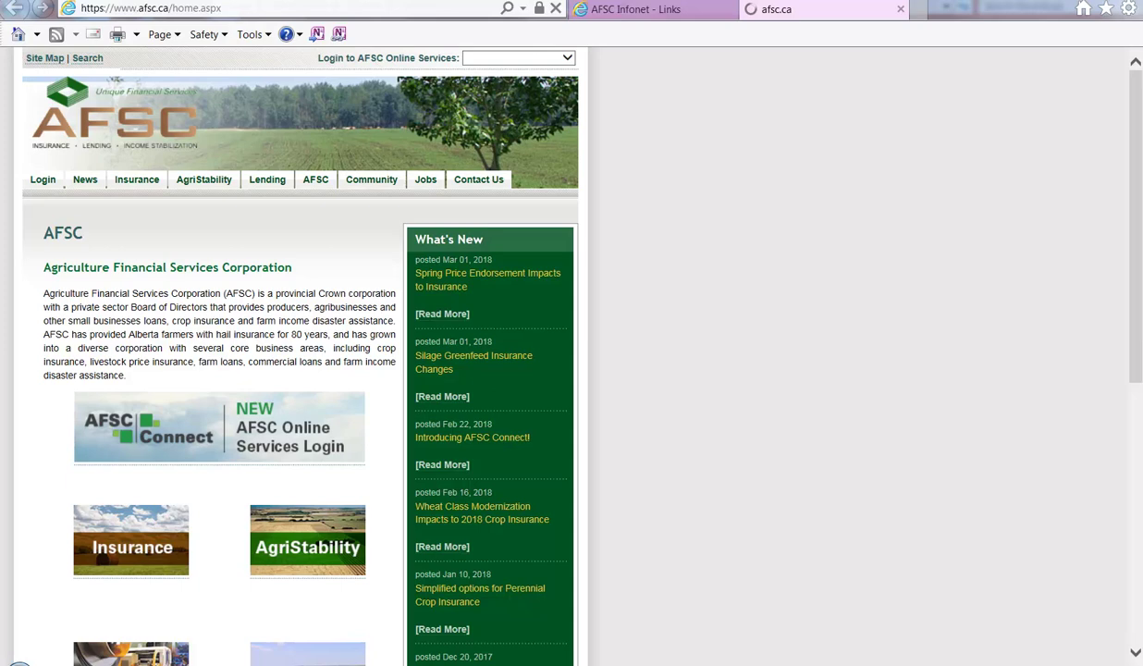
# - Open the AFSC Connect sign-in page through the AFSC website's Login page
pyautogui.click(42, 183)
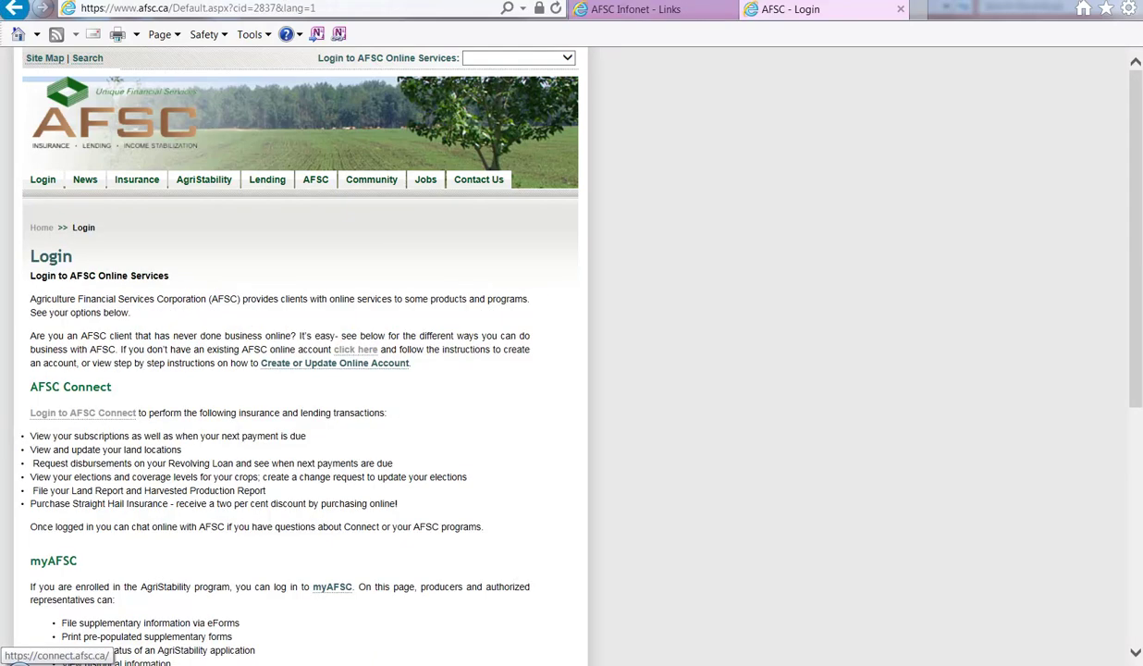
pyautogui.click(65, 414)
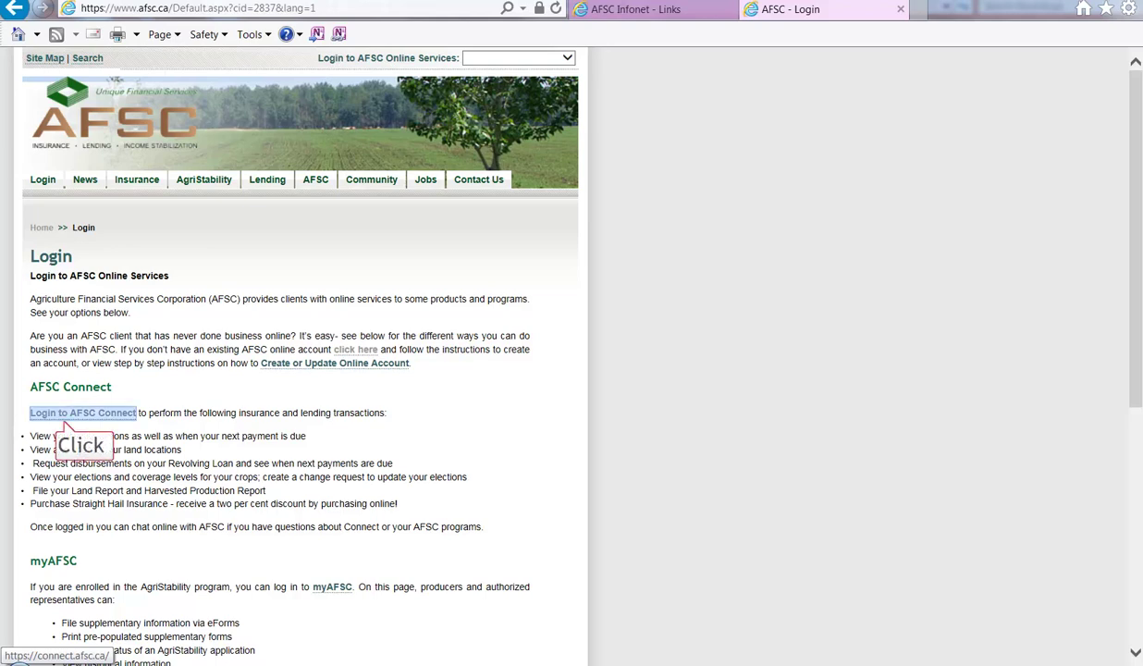
pyautogui.click(357, 351)
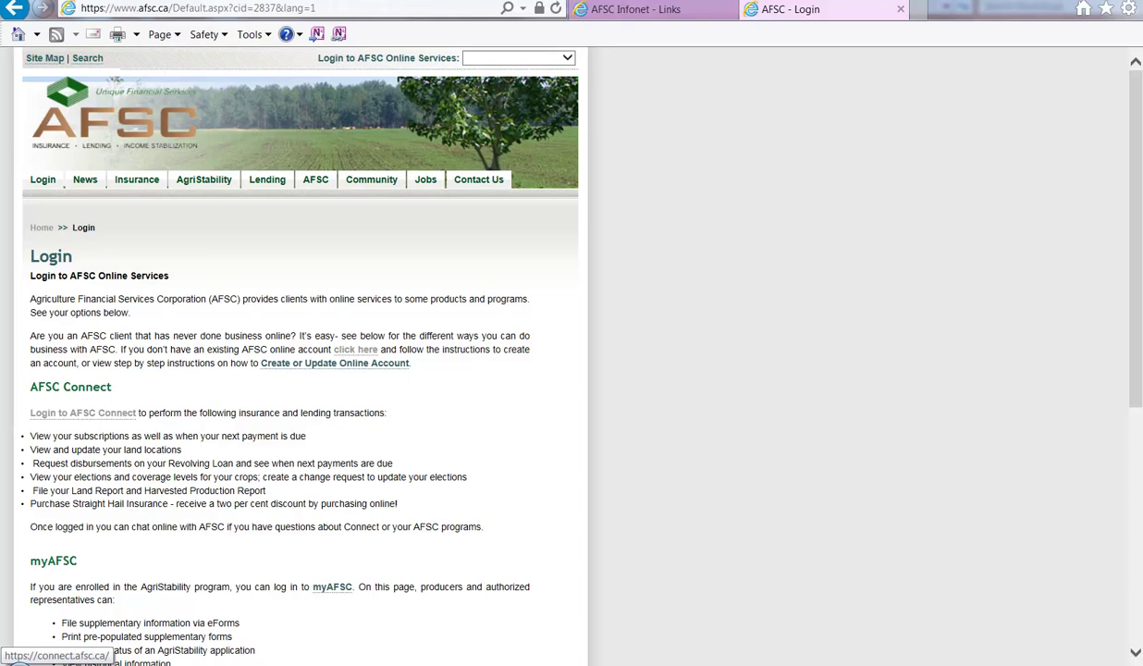
pyautogui.click(334, 368)
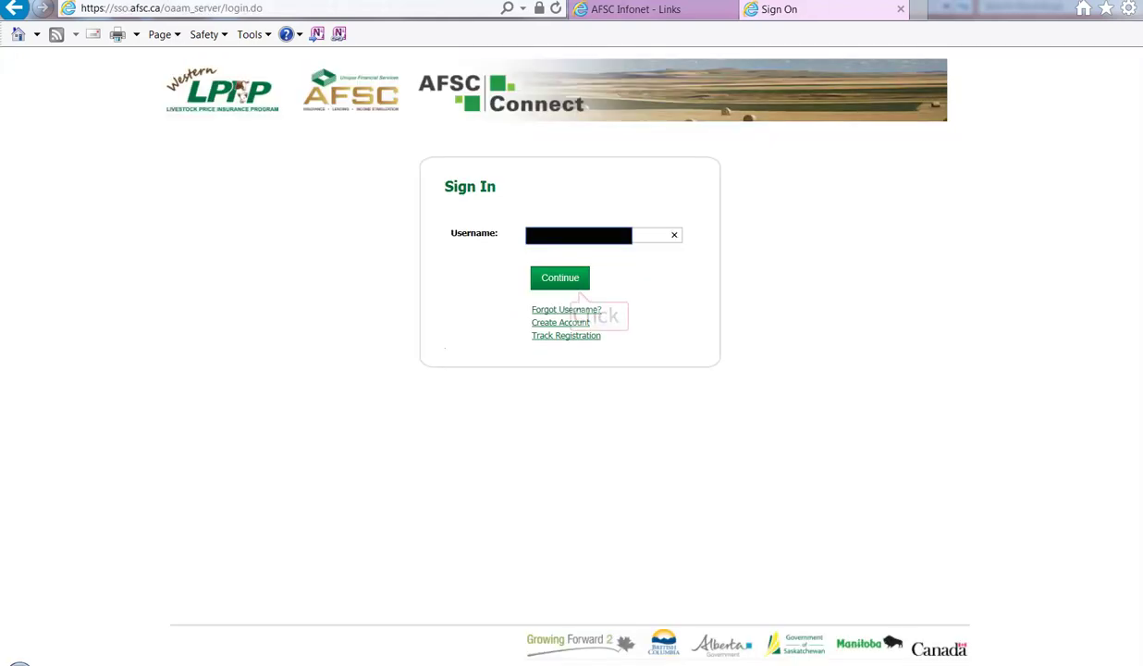
# - Submit the username, enter the account password and sign in to AFSC Connect
pyautogui.click(579, 288)
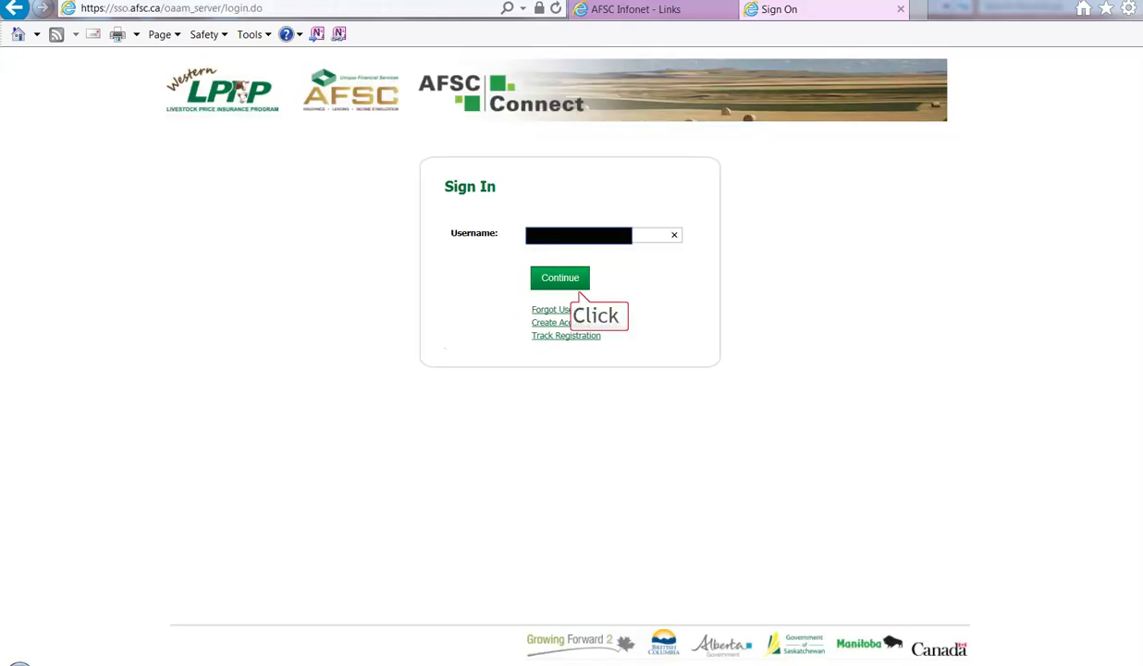
pyautogui.write('••••••••••')
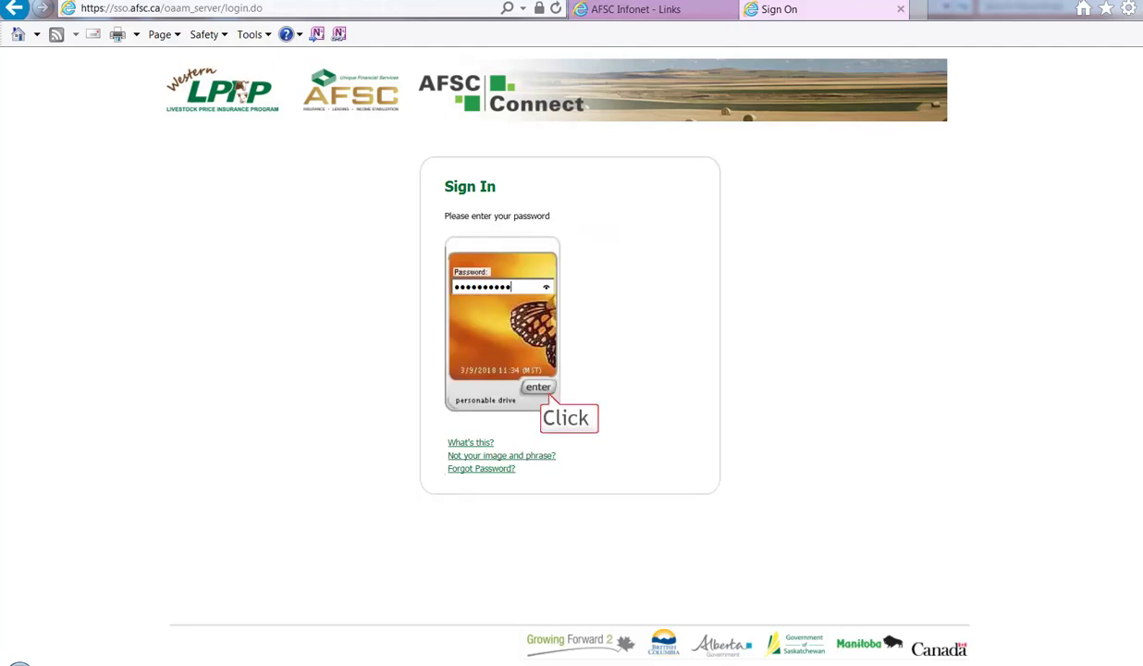
pyautogui.click(539, 386)
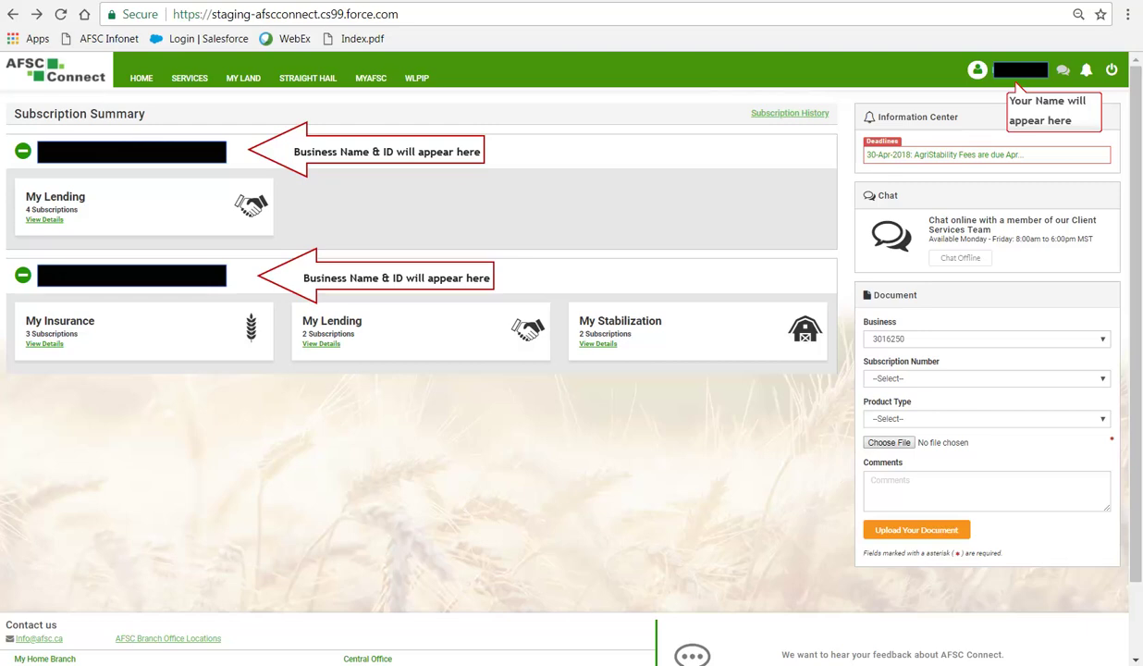
# - List the My Insurance subscriptions and open the details of the Crop subscription
pyautogui.click(114, 348)
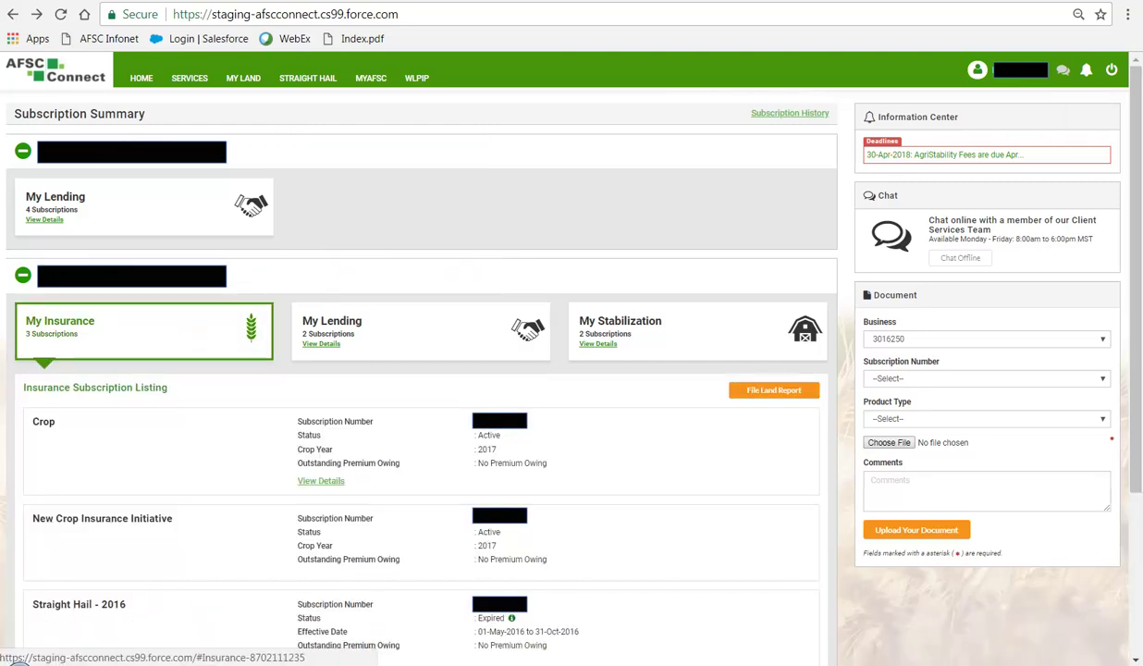
pyautogui.click(339, 490)
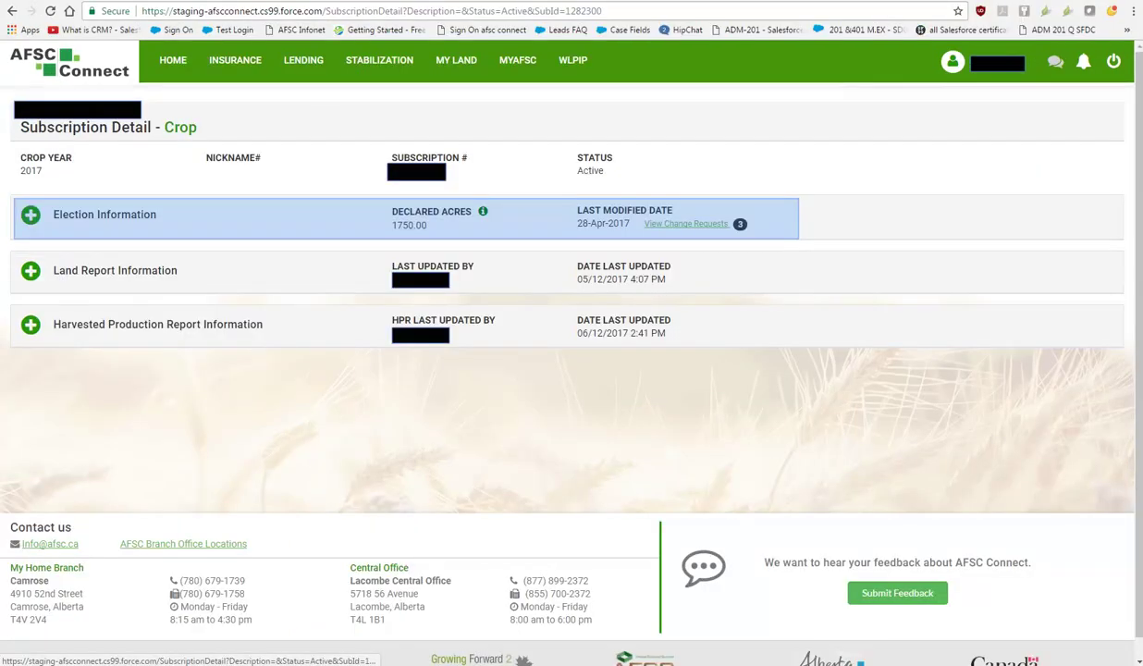
# - Expand the Crop subscription's Election Information and its Barley - Commercial entry
pyautogui.click(35, 223)
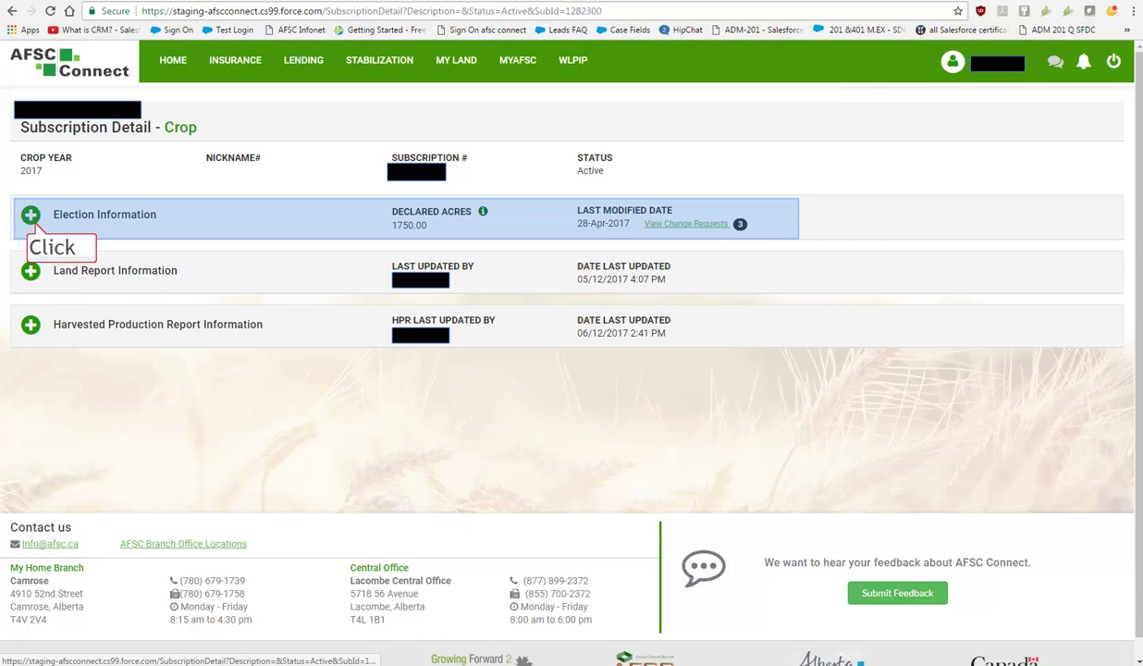
pyautogui.click(199, 229)
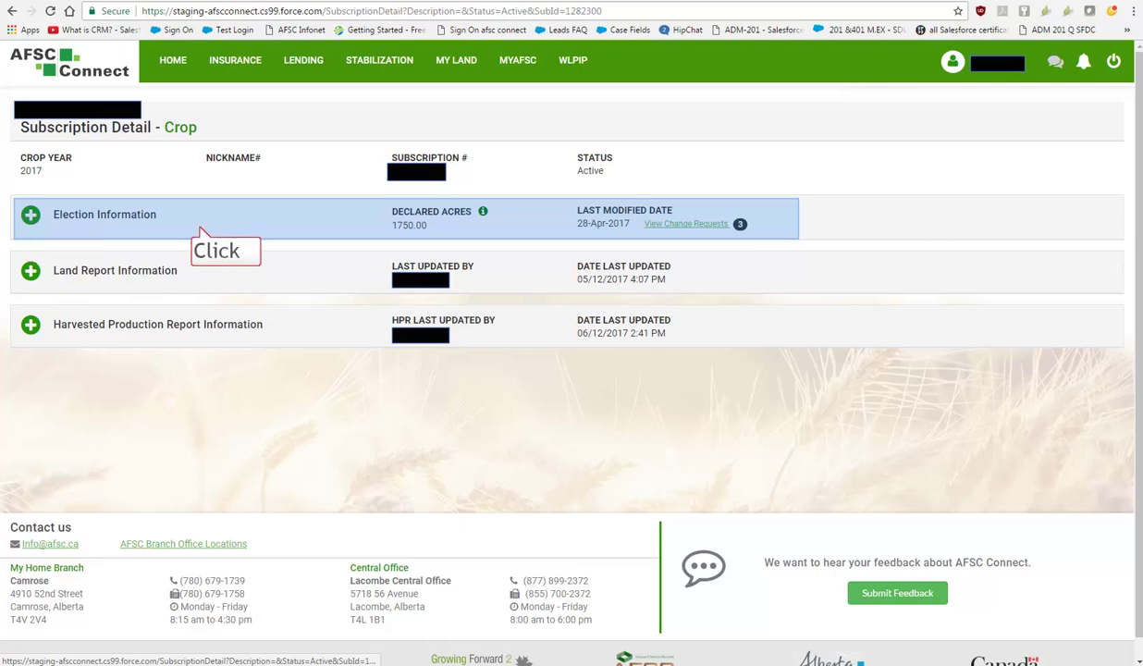
pyautogui.click(199, 228)
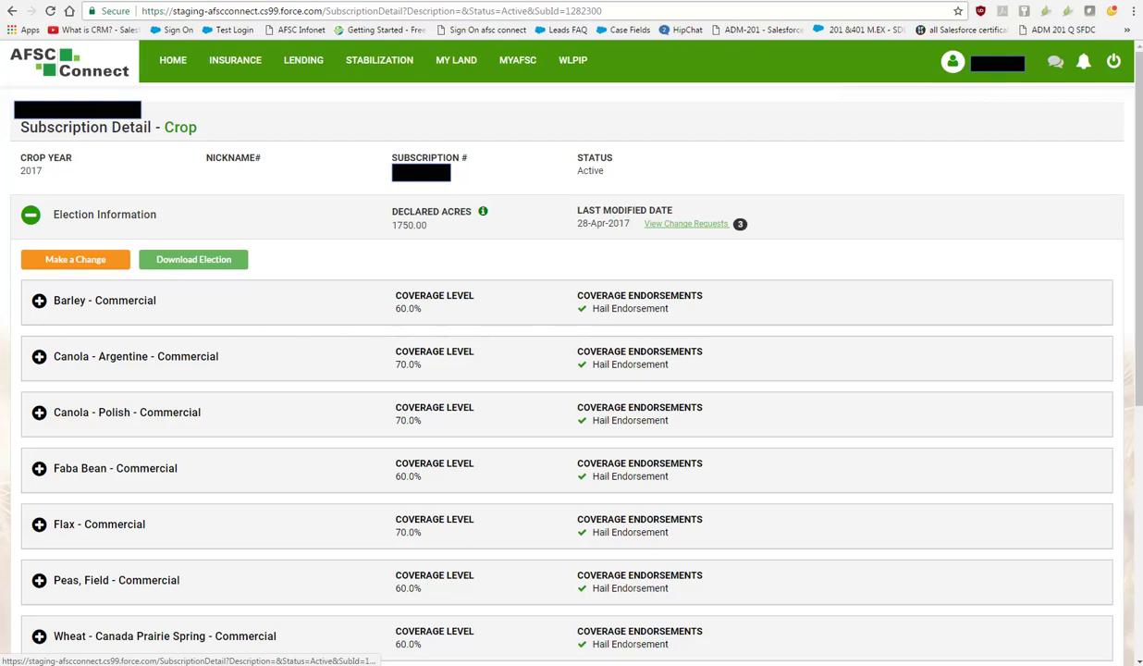
pyautogui.click(40, 301)
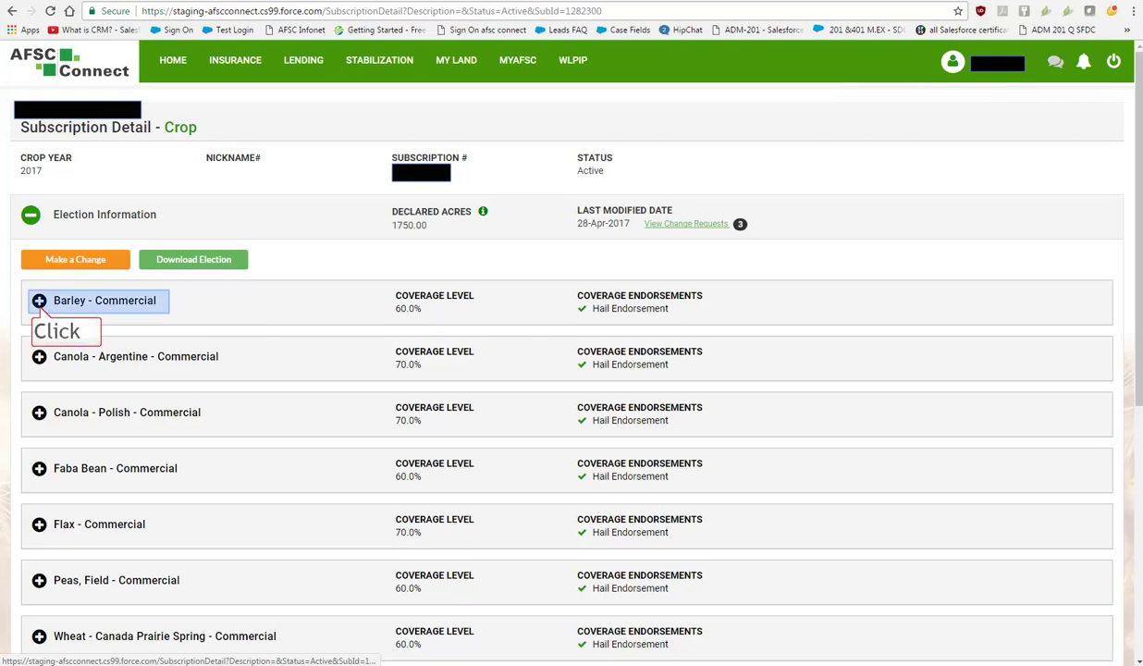
pyautogui.click(125, 307)
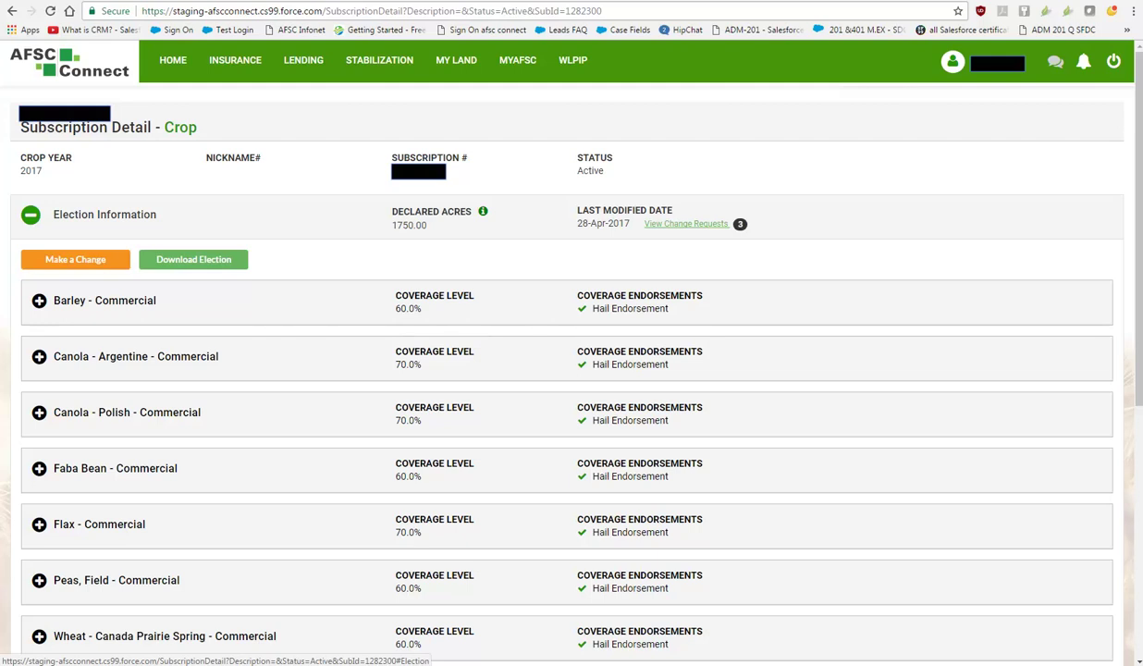
# - Start an election change request and add Alfalfa as a new crop with 70% coverage and the Hail Endorsement
pyautogui.click(109, 264)
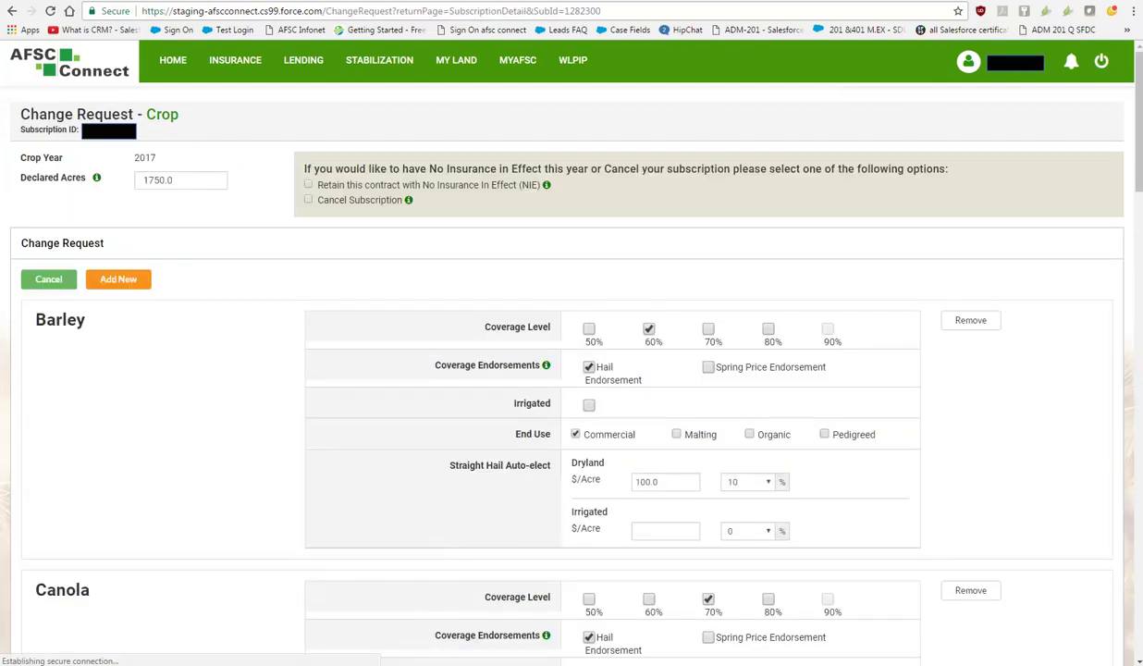
pyautogui.click(136, 286)
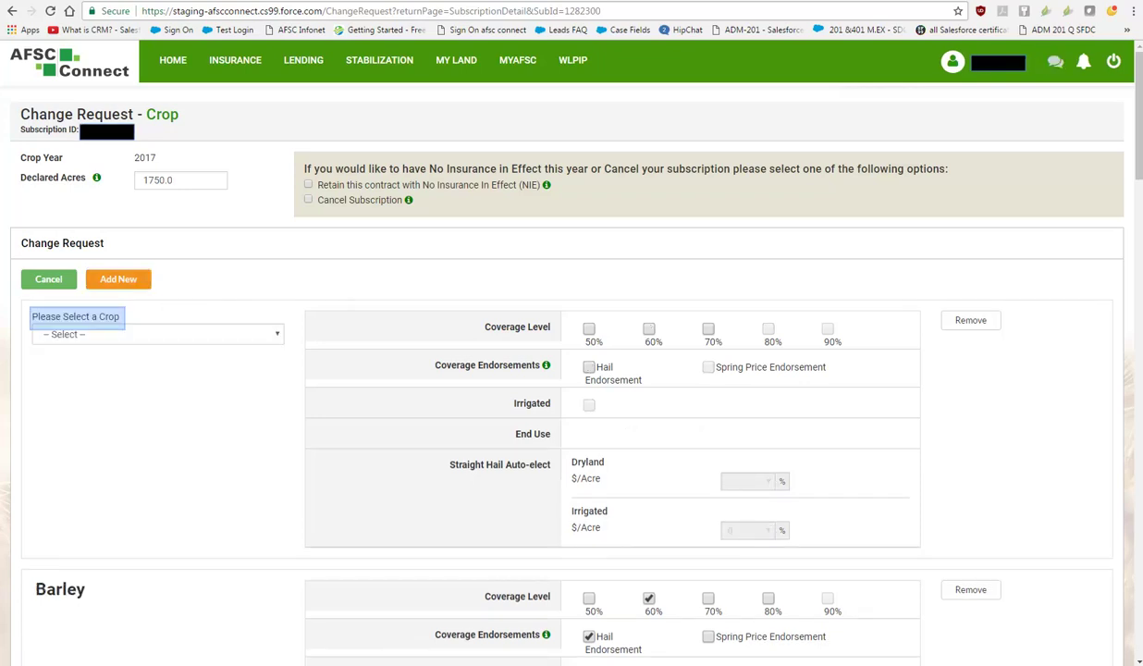
pyautogui.click(276, 334)
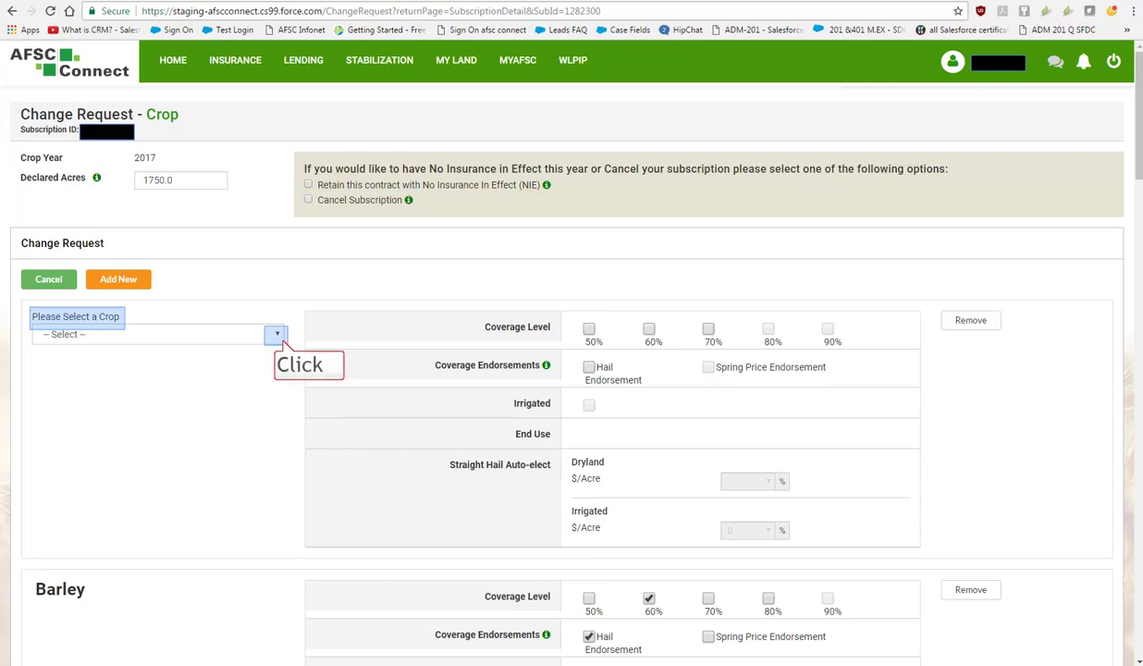
pyautogui.click(280, 339)
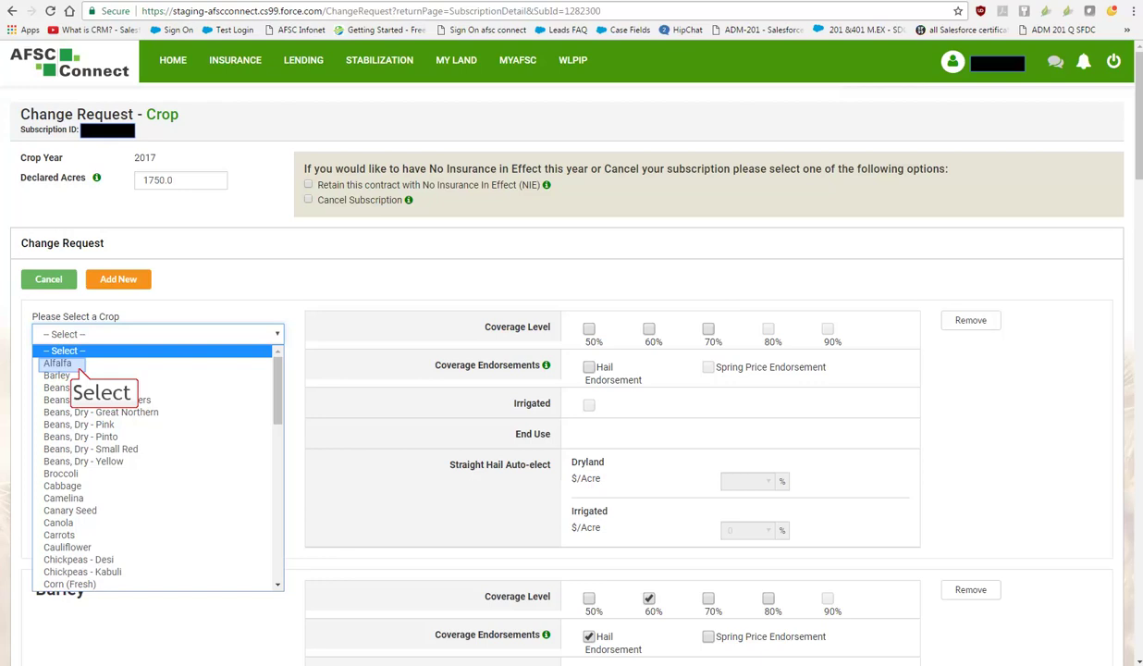
pyautogui.click(61, 363)
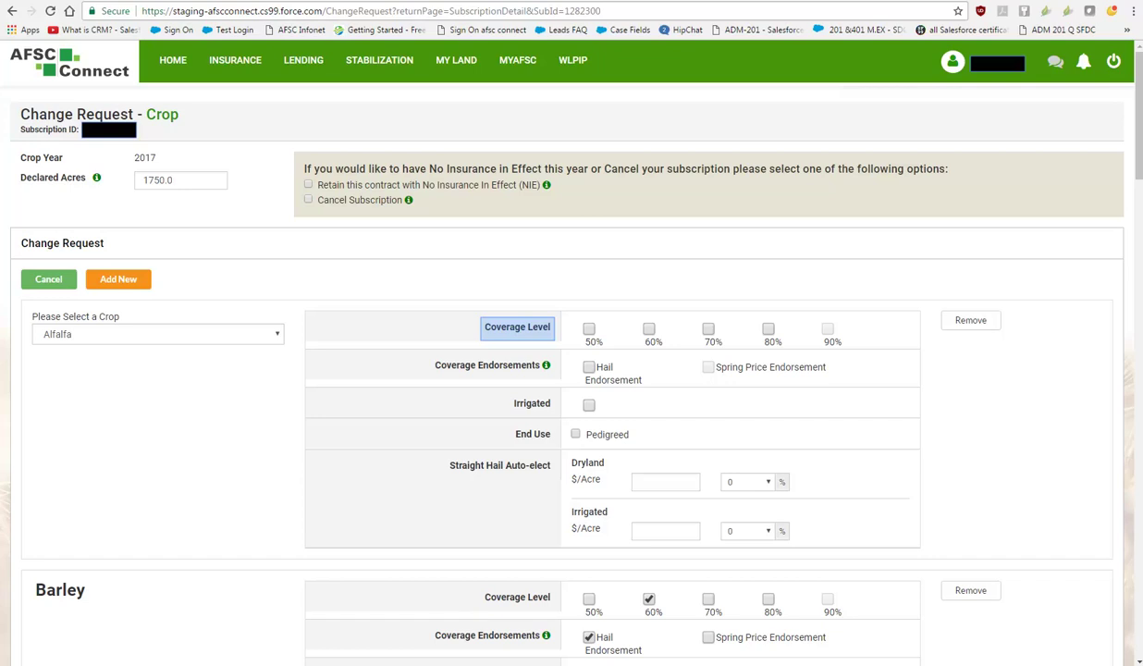
pyautogui.click(709, 329)
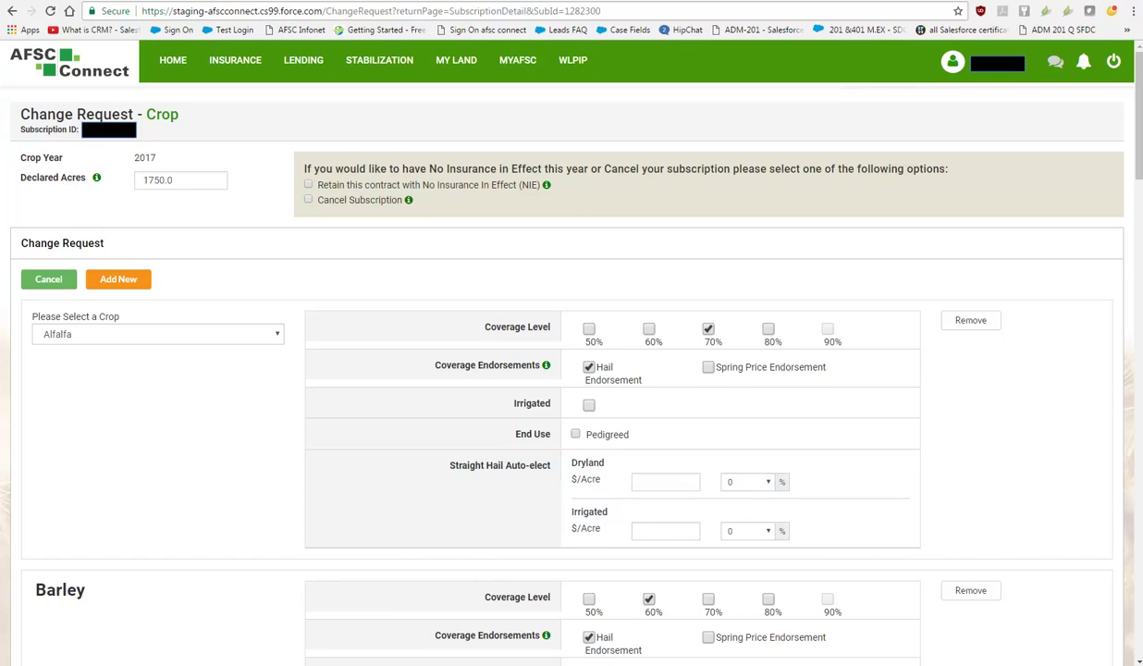
# - Set Canola's coverage level to 80% in the change request
pyautogui.scroll(-7, 319, 442)
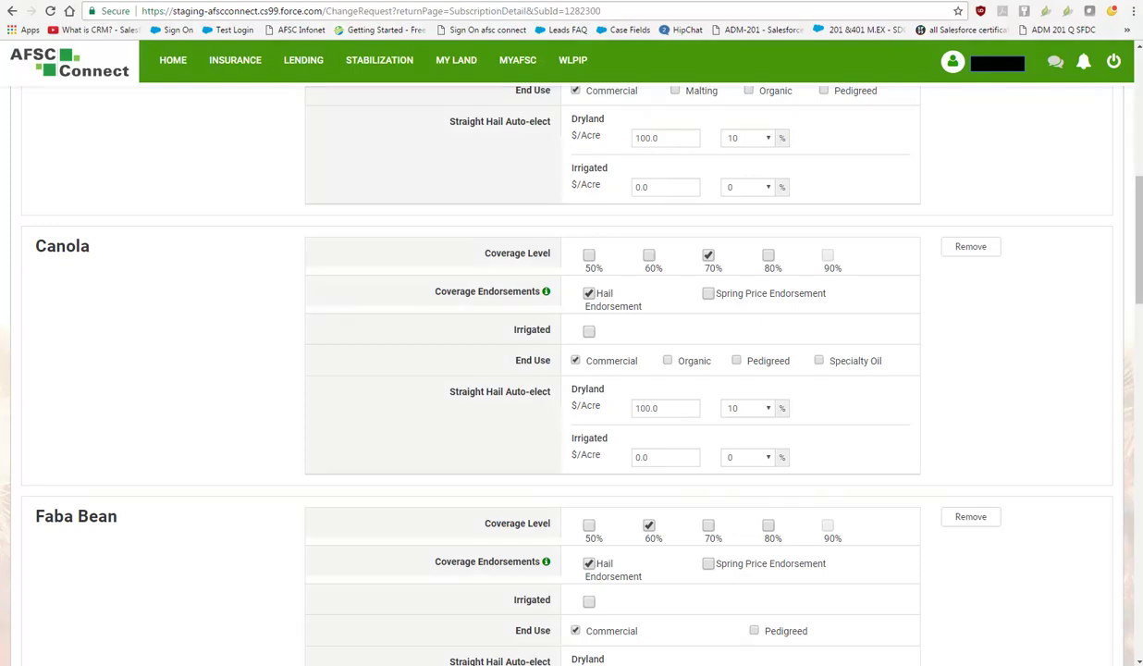
pyautogui.press('Tab')
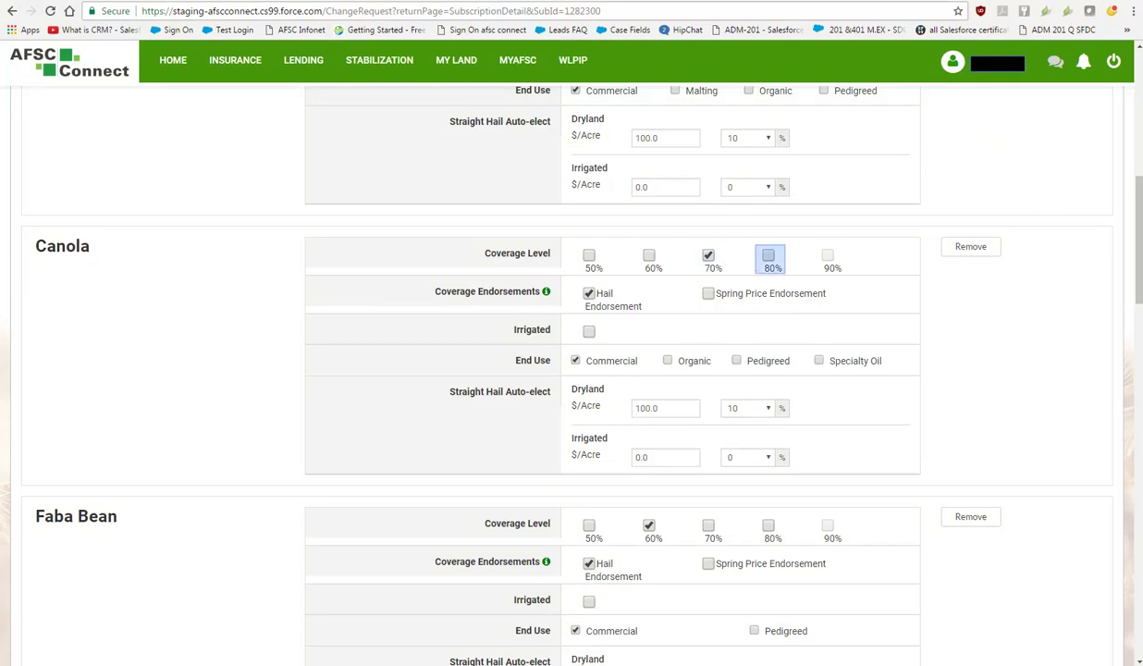
pyautogui.click(768, 257)
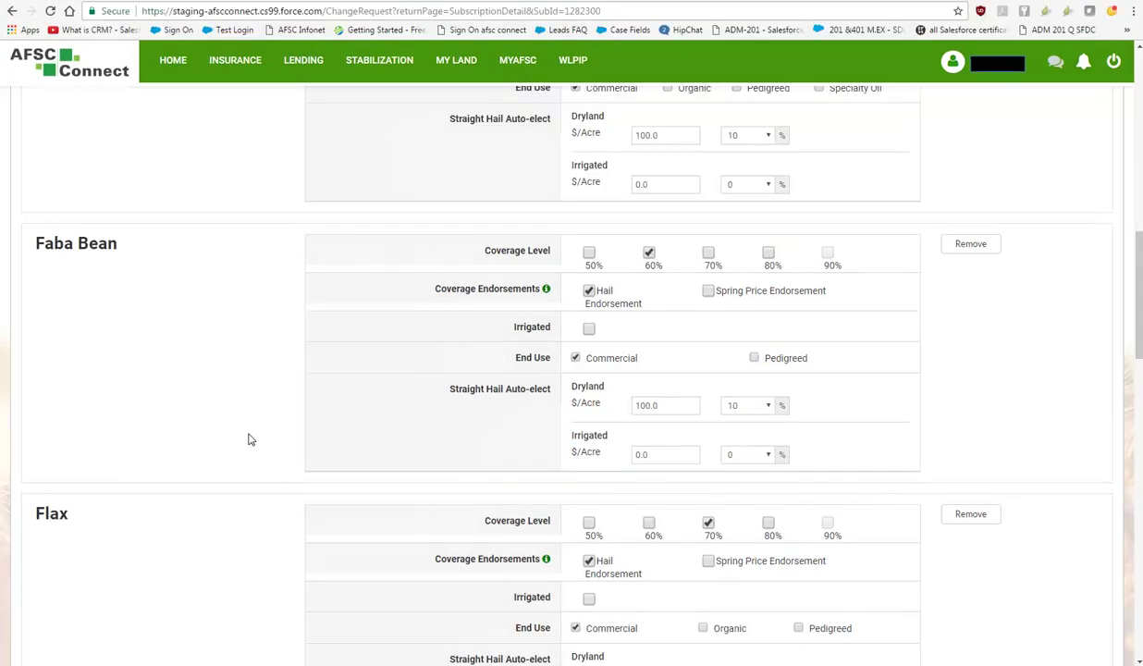
# - Remove Flax from the elected crops in the change request and confirm the removal
pyautogui.scroll(-3, 248, 439)
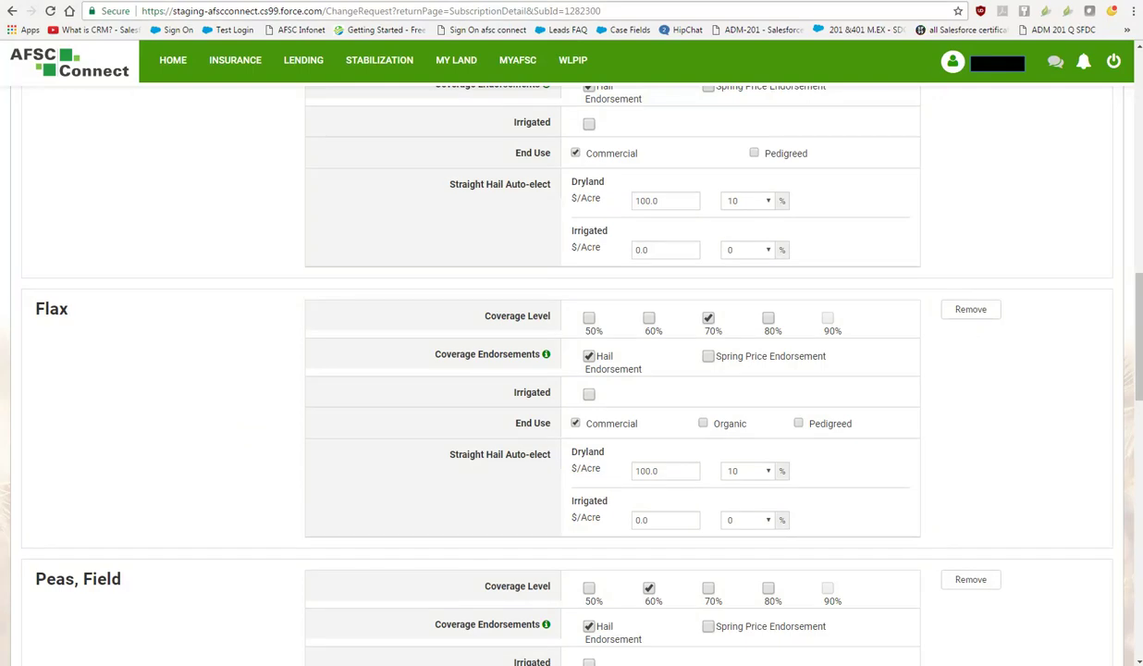
pyautogui.doubleClick(52, 309)
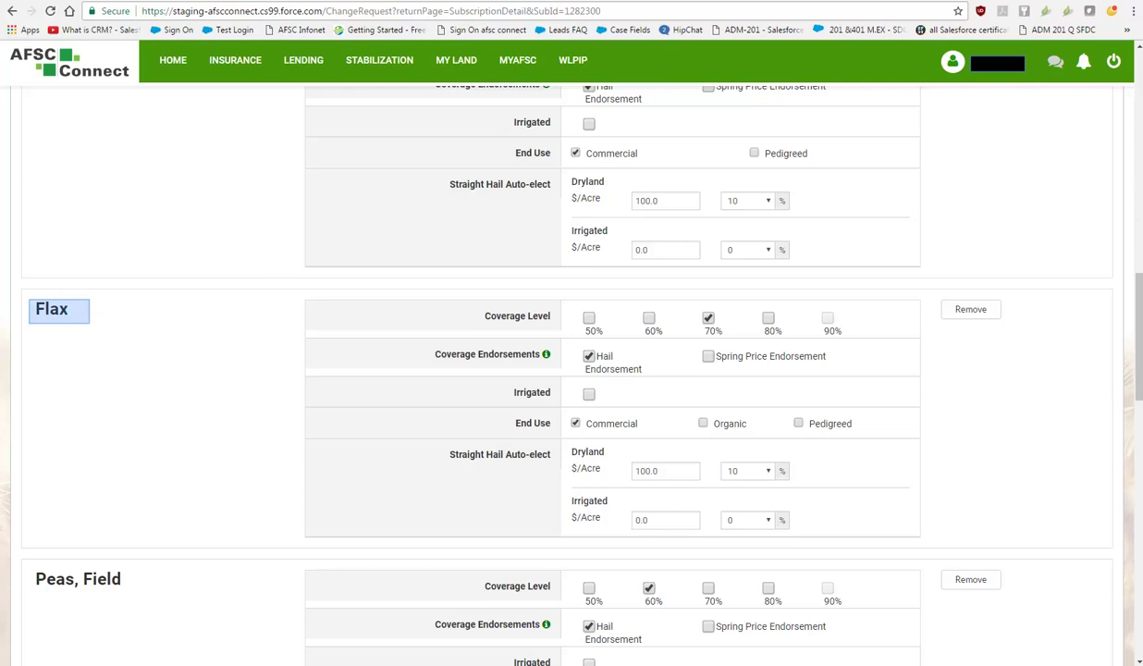
pyautogui.click(985, 316)
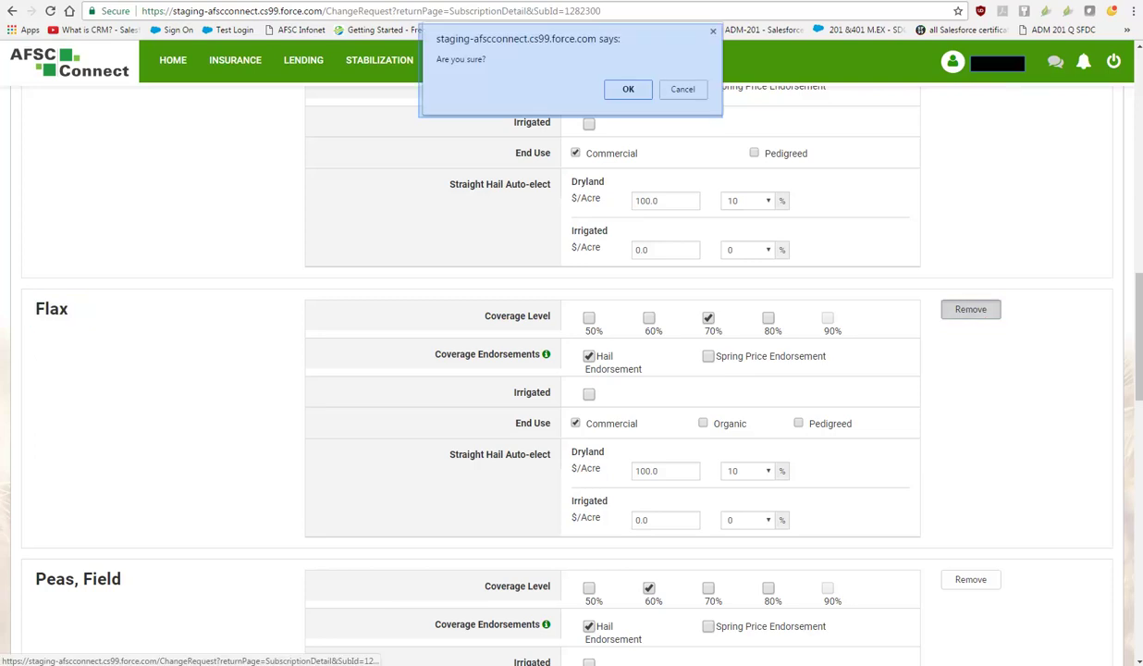
pyautogui.click(629, 90)
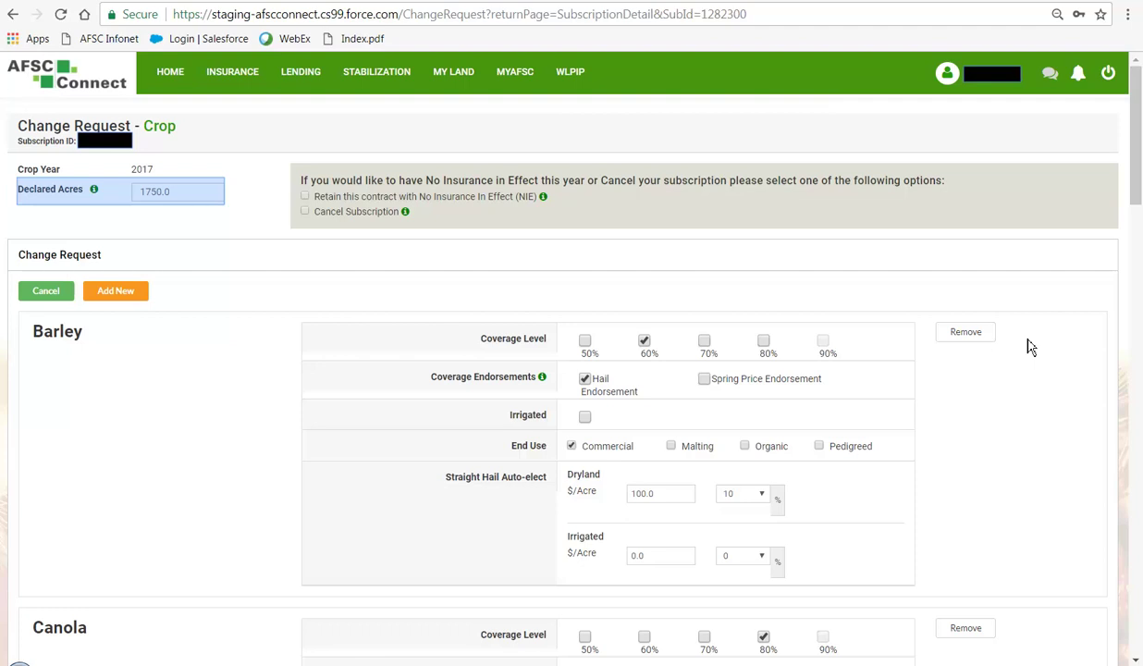
# - Set the declared acres to 2000, then agree to the declaration and submit the change request
pyautogui.write('2000')
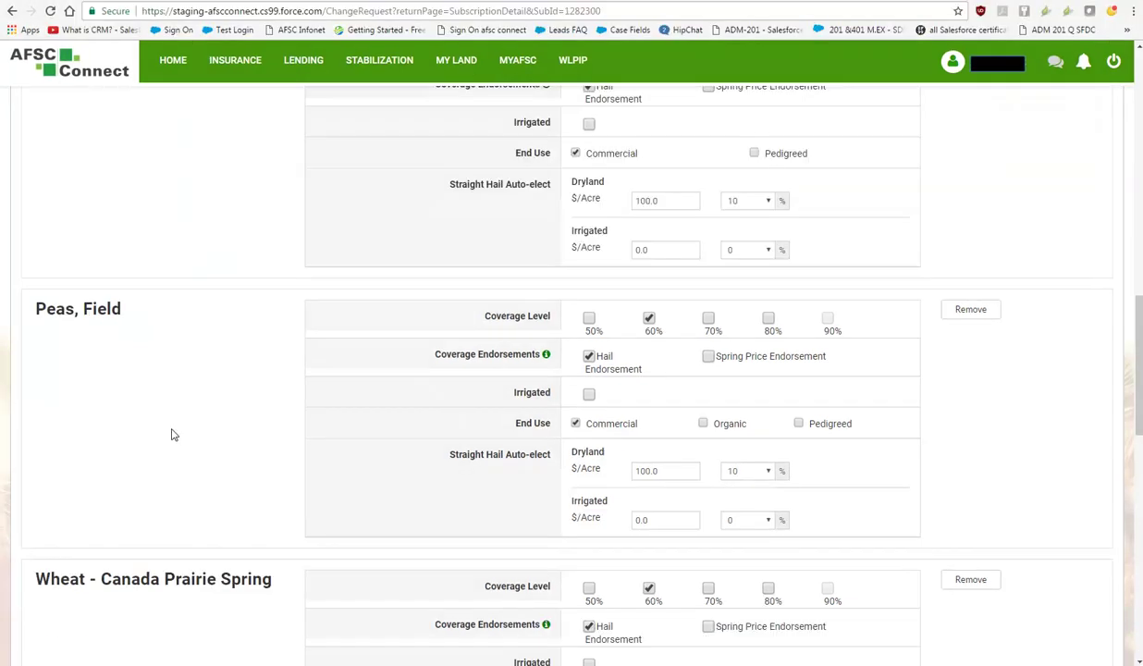
pyautogui.scroll(-6, 174, 432)
pyautogui.scroll(-4, 174, 429)
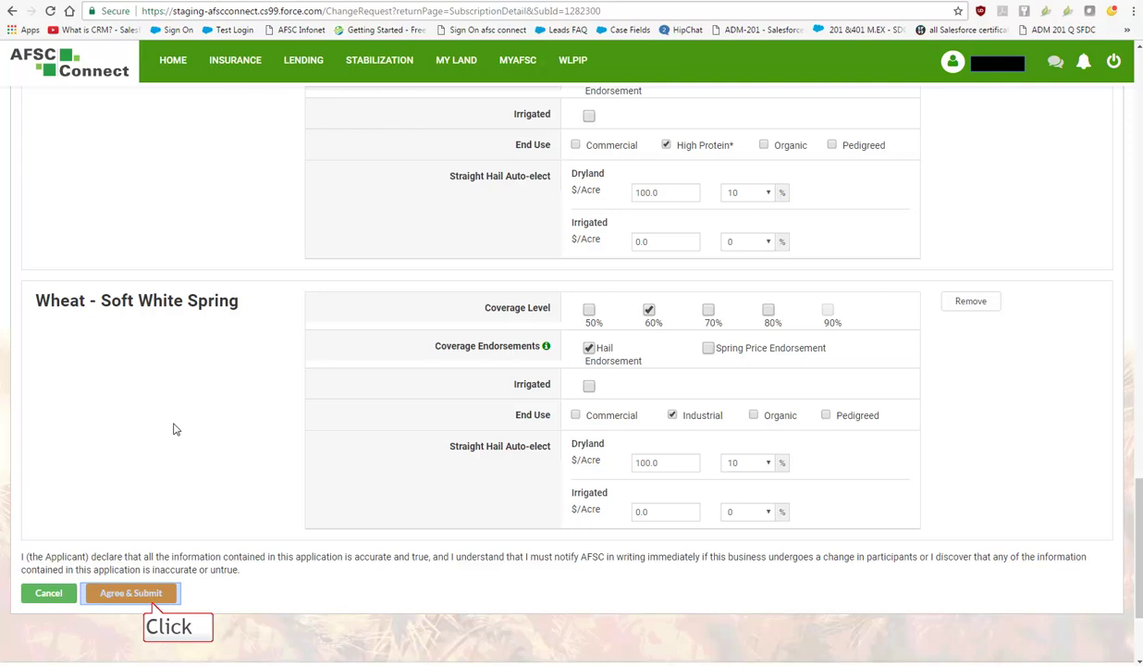
pyautogui.click(130, 593)
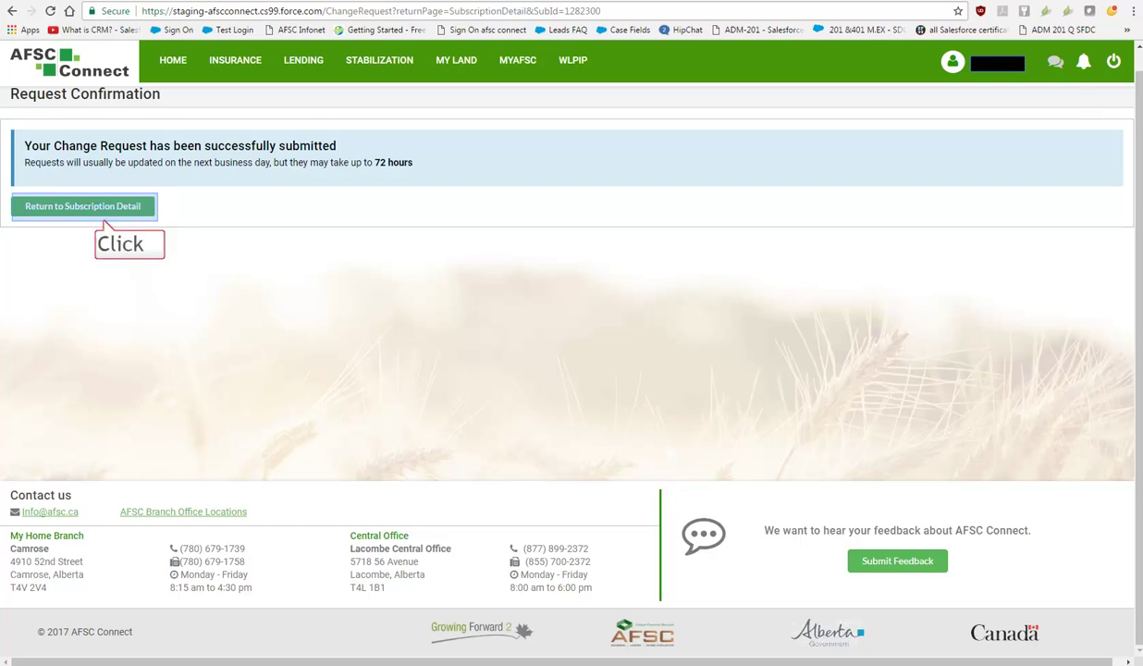
# - Return to the Crop subscription detail and open its list of submitted change requests
pyautogui.click(105, 212)
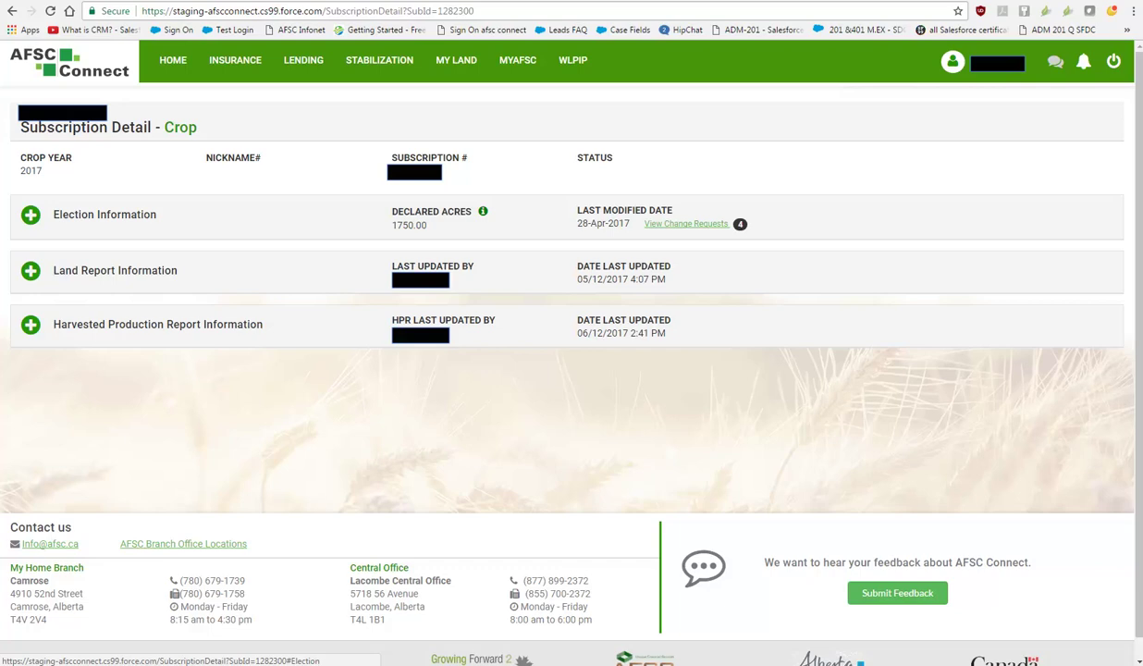
pyautogui.click(710, 225)
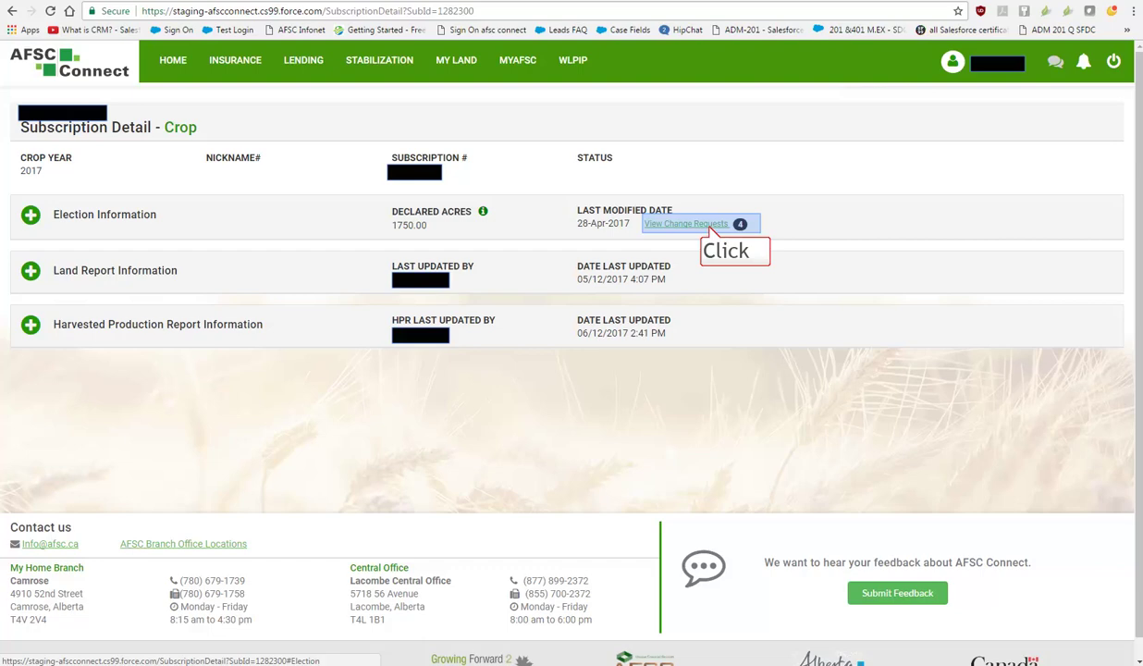
pyautogui.click(710, 224)
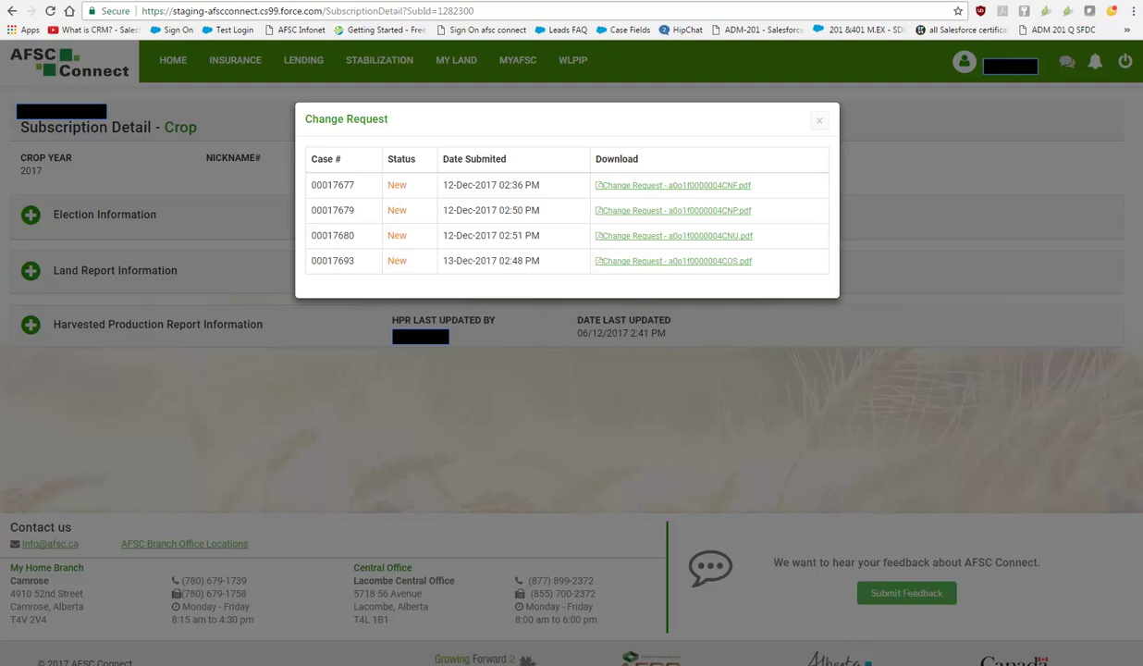
# - Open the PDF of the change request submitted 13-Dec-2017 02:48 PM and review its Modified column
pyautogui.click(633, 263)
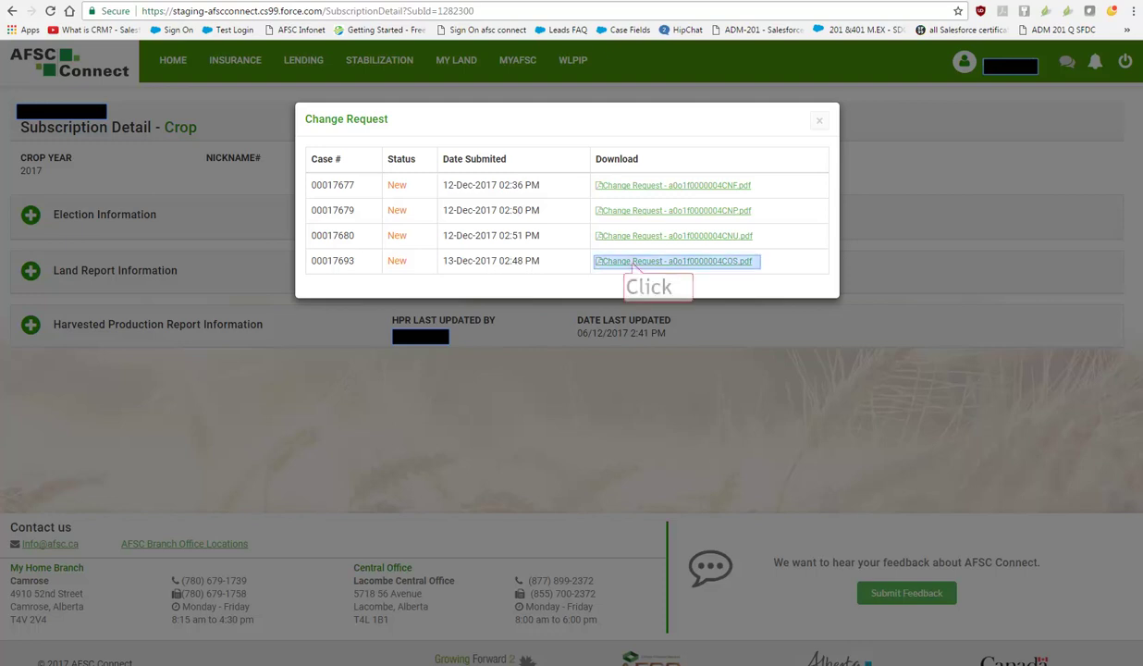
pyautogui.click(634, 262)
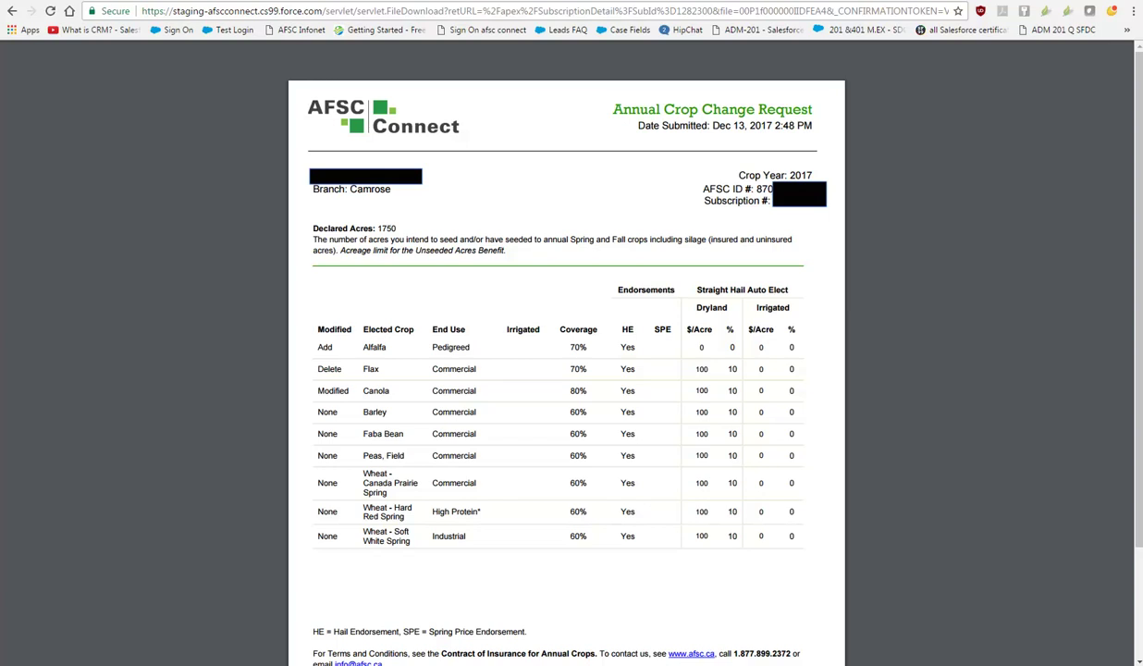
pyautogui.moveTo(315, 323); pyautogui.dragTo(351, 398)
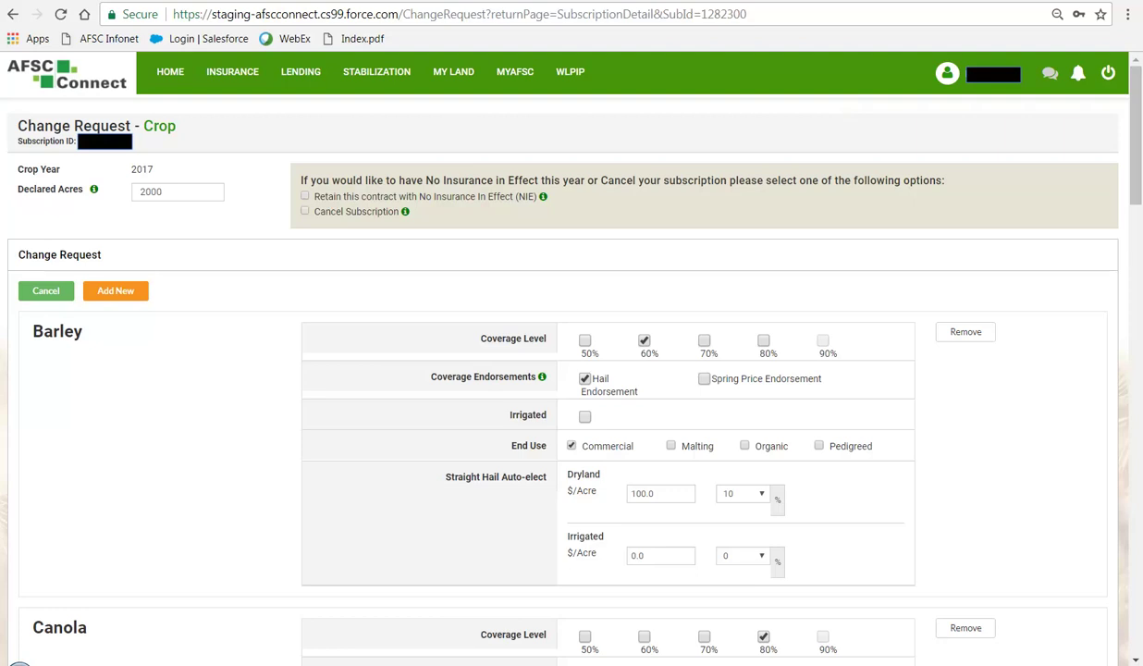
# - Select No Insurance In Effect, replace that choice with Cancel Subscription, and give the reason "No Longer Farming"
pyautogui.click(304, 196)
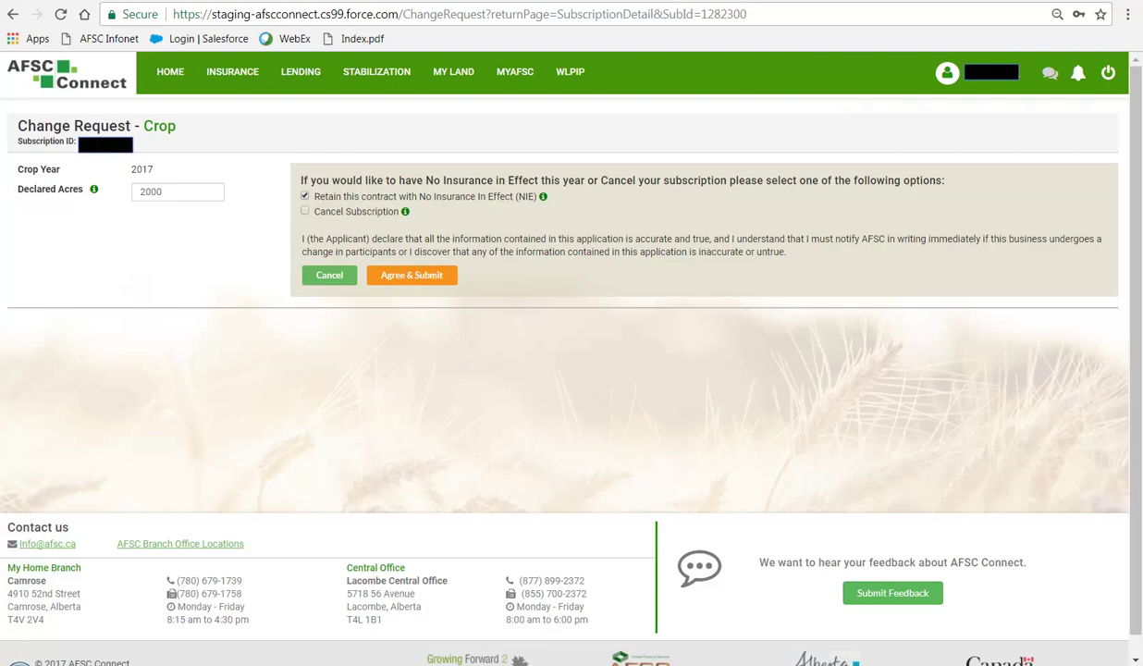
pyautogui.click(304, 211)
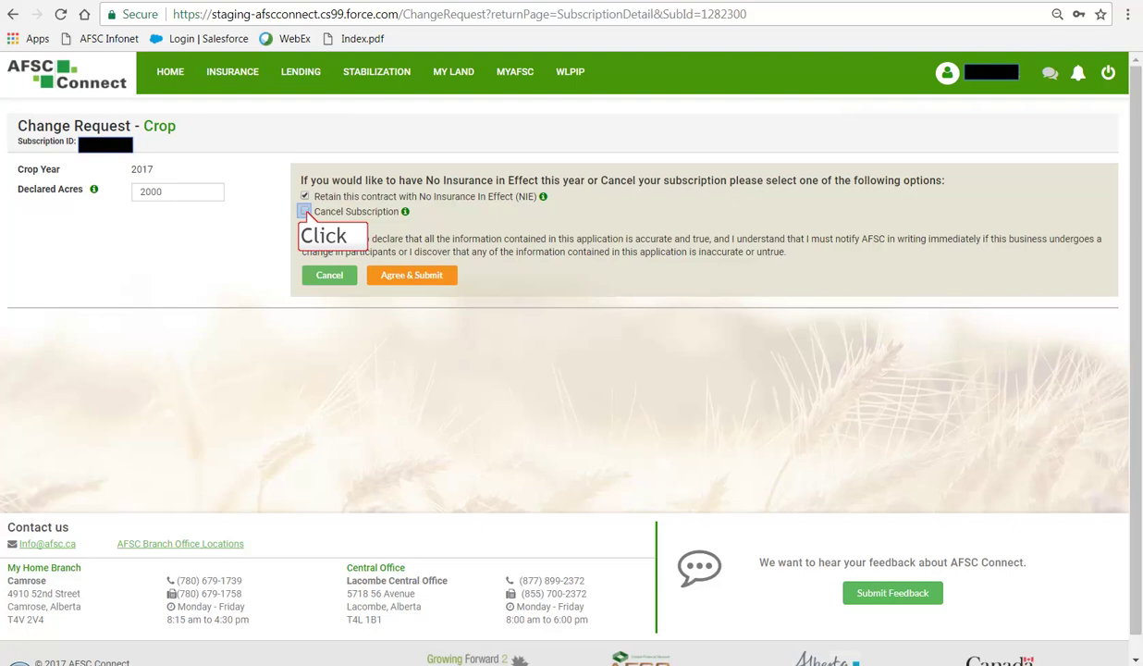
pyautogui.write('No Longer Farm')
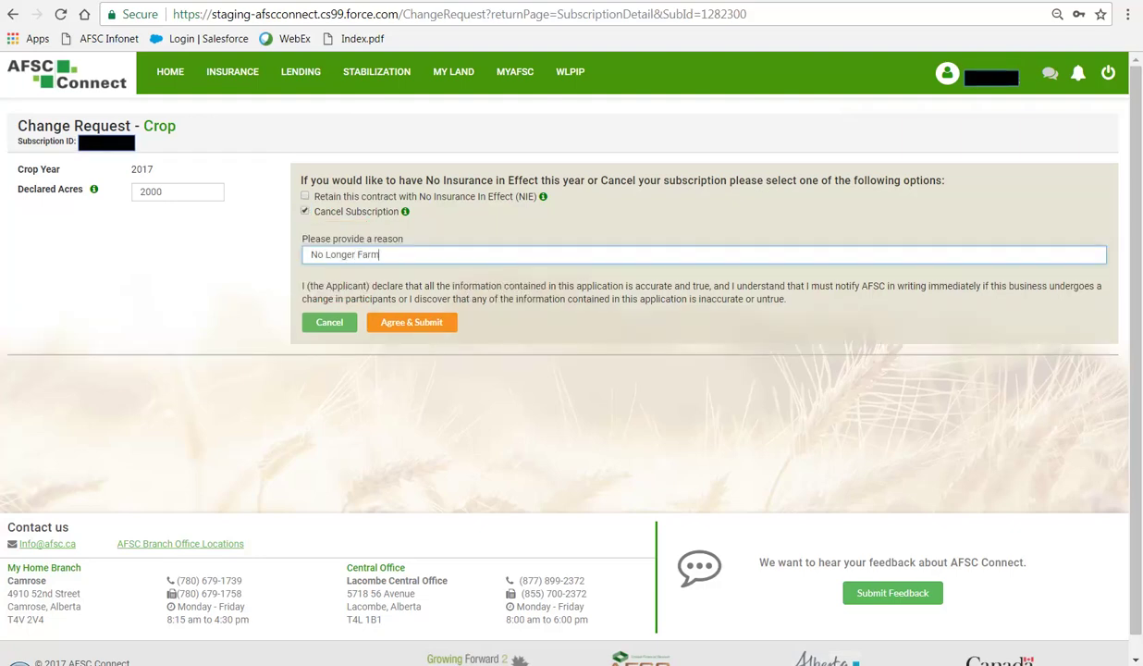
pyautogui.write('ing')
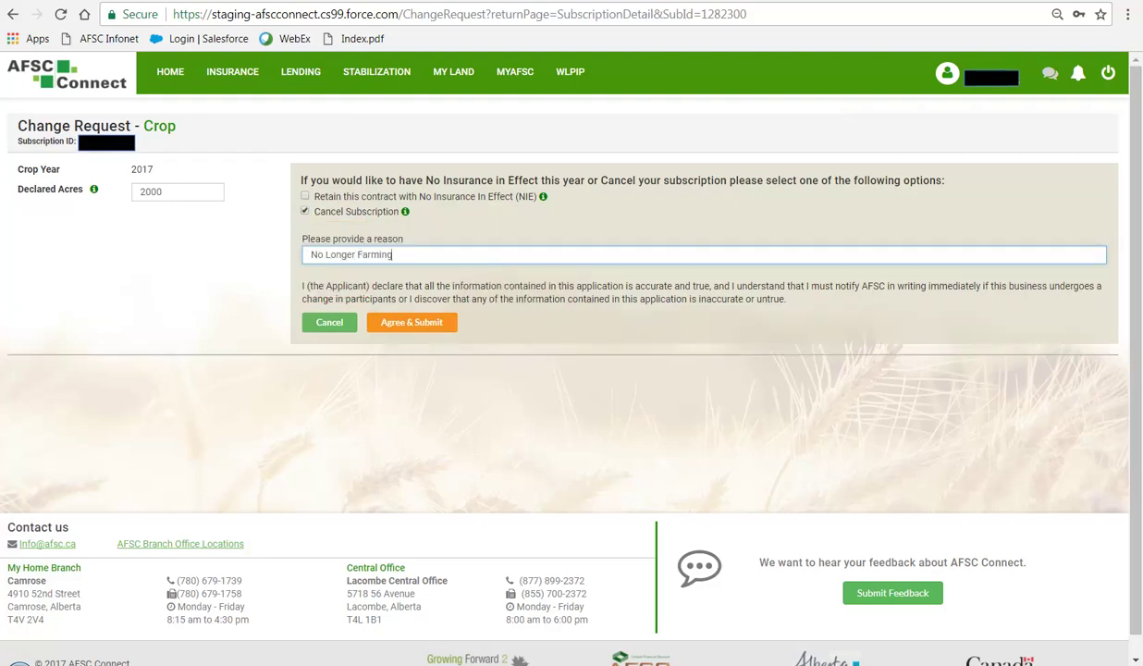